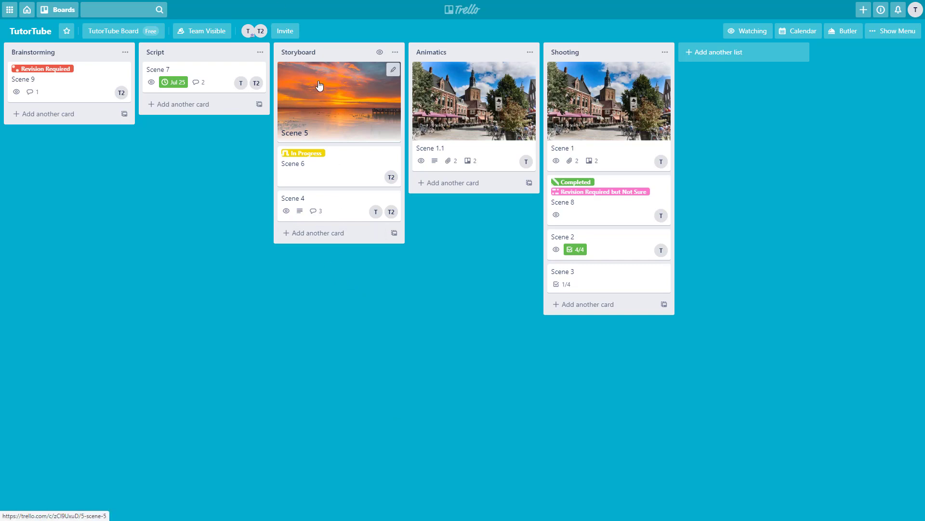
Add a card titled "Storyboard Template" to the end of the Storyboard list
{"action": "left_click", "coordinate": [309, 233]}
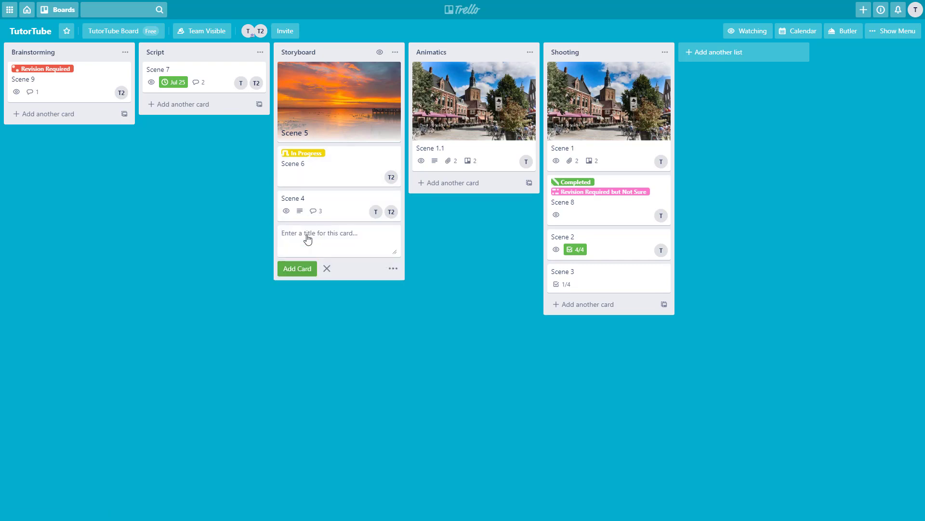
{"action": "left_click", "coordinate": [404, 233]}
{"action": "left_click", "coordinate": [311, 234]}
{"action": "type", "text": "Stroeyboa"}
{"action": "key", "text": "BackSpace"}
{"action": "key", "text": "BackSpace"}
{"action": "key", "text": "BackSpace"}
{"action": "key", "text": "BackSpace"}
{"action": "key", "text": "BackSpace"}
{"action": "type", "text": "roorybo"}
{"action": "key", "text": "BackSpace"}
{"action": "key", "text": "BackSpace"}
{"action": "type", "text": "board Teemplate"}
{"action": "left_click", "coordinate": [429, 247]}
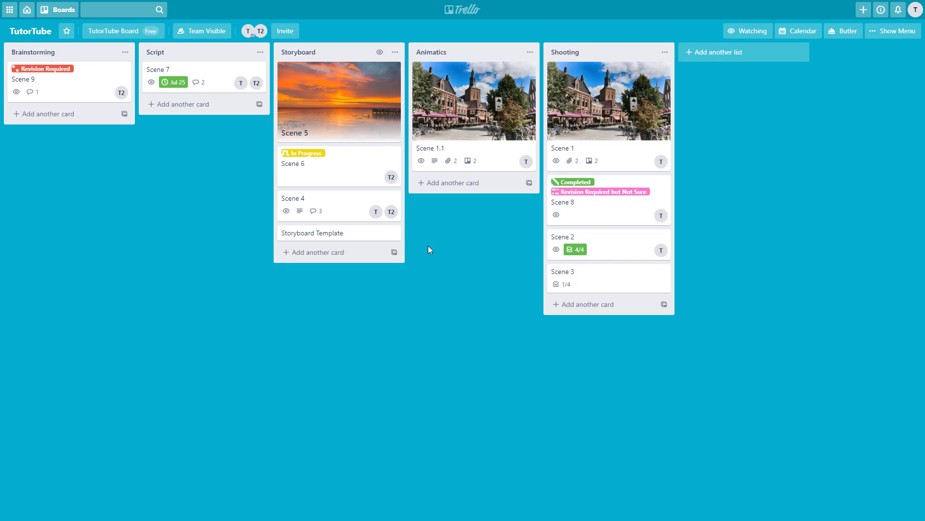
Give the Storyboard Template card the description "This is the standard Storyboard Processs" and save it
{"action": "left_click", "coordinate": [356, 235]}
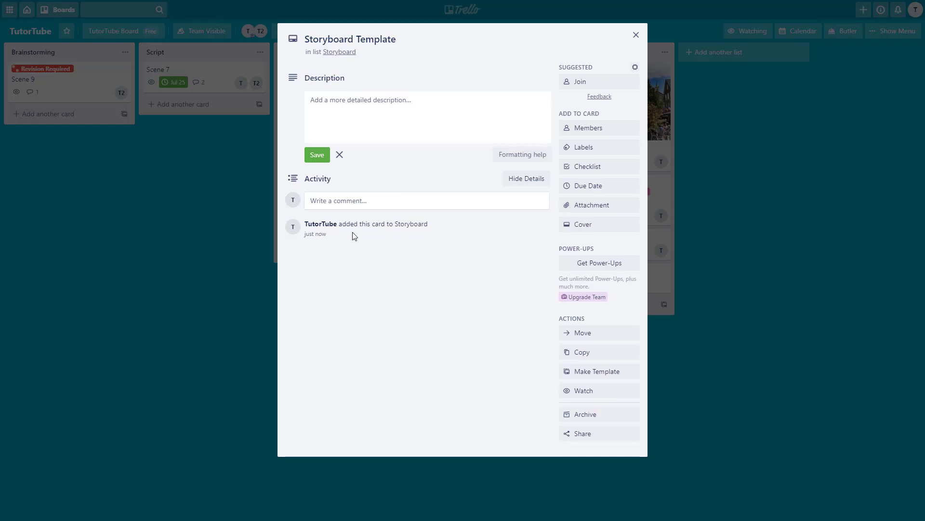
{"action": "left_click", "coordinate": [345, 94]}
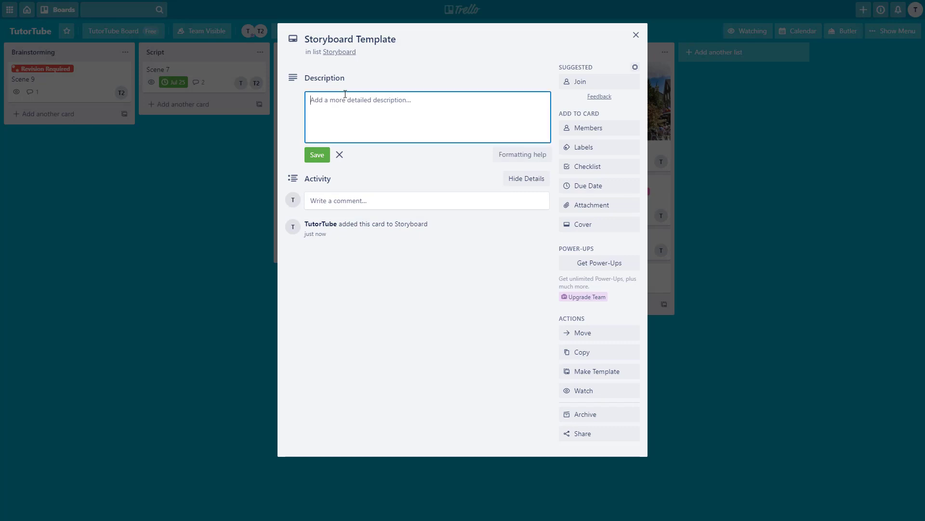
{"action": "type", "text": "This is the standard Storyboard Processs"}
{"action": "left_click", "coordinate": [316, 155]}
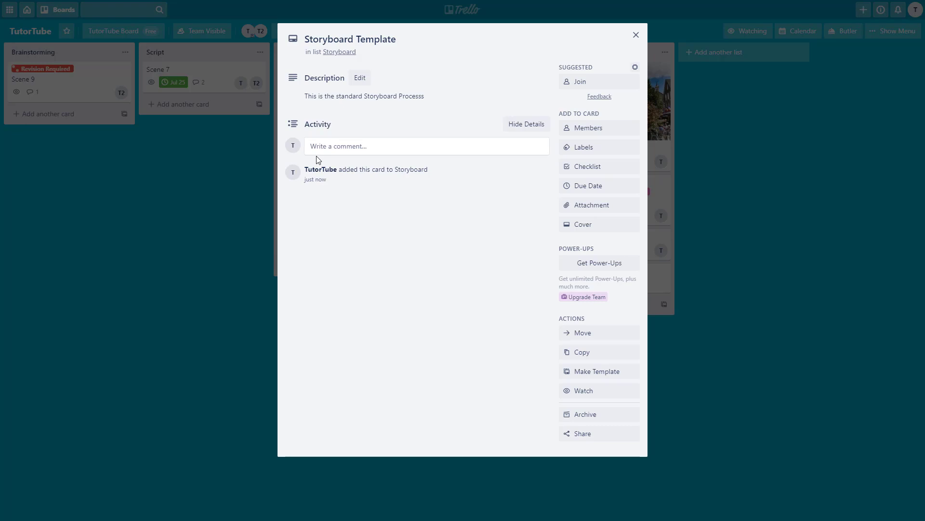
Apply the Completed, In Progress and Revision Required labels to the Storyboard Template card
{"action": "left_click", "coordinate": [601, 150]}
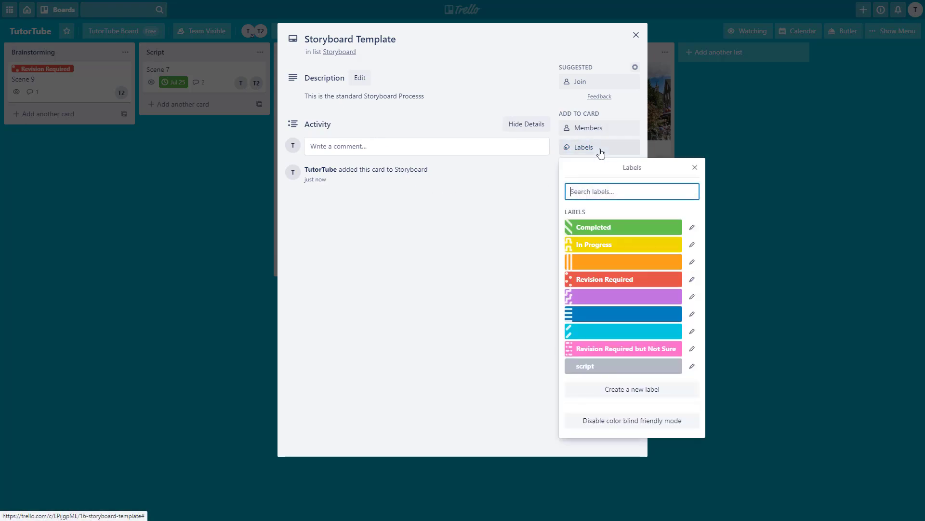
{"action": "left_click", "coordinate": [612, 228]}
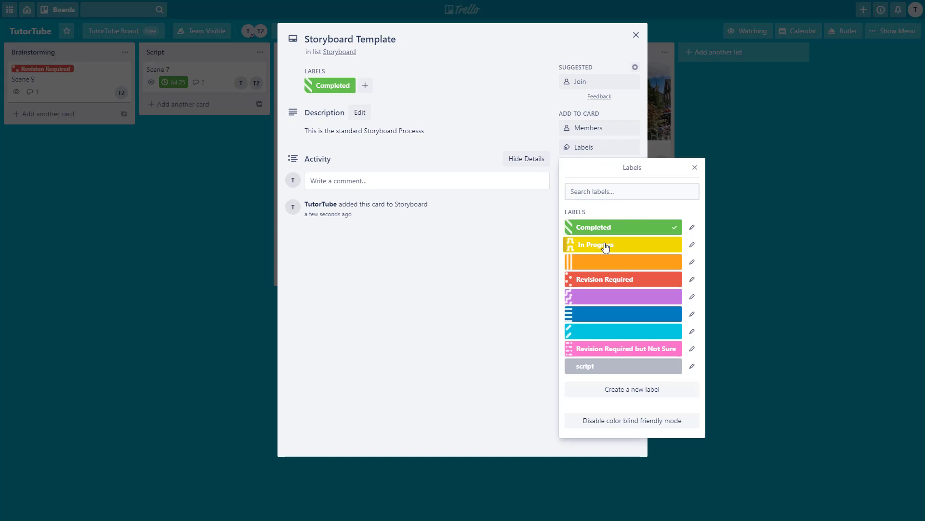
{"action": "left_click", "coordinate": [606, 246]}
{"action": "left_click", "coordinate": [605, 279]}
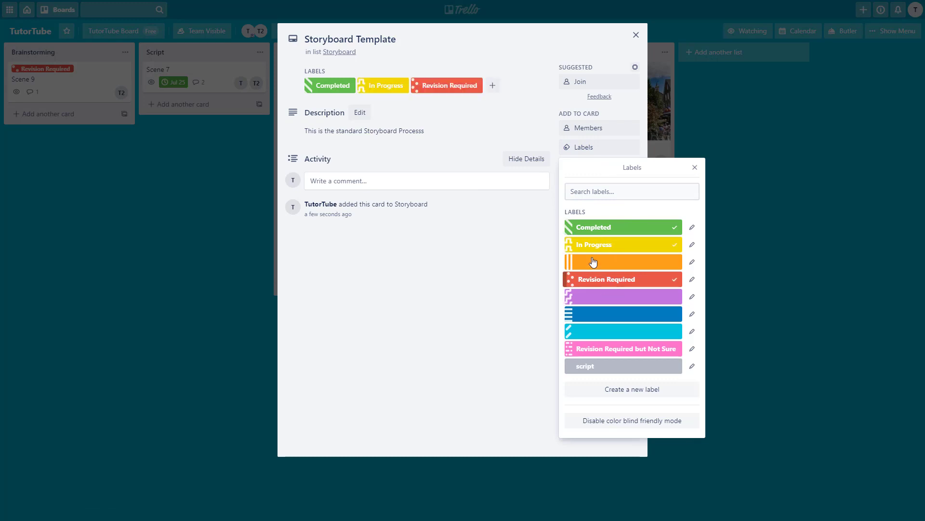
{"action": "left_click", "coordinate": [695, 169]}
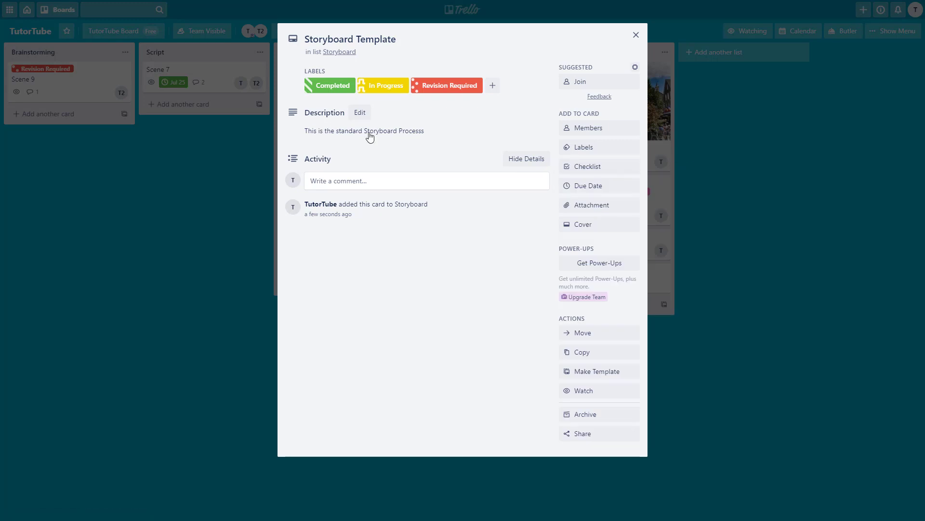
Add a checklist titled "Checklist" to the card with the items Drawing, Description and Technical Details
{"action": "left_click", "coordinate": [597, 175]}
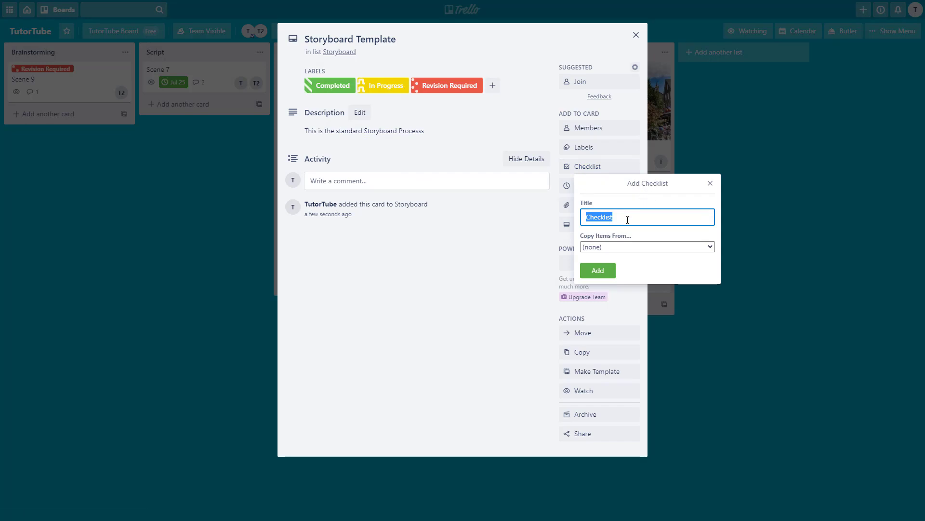
{"action": "left_click", "coordinate": [599, 270]}
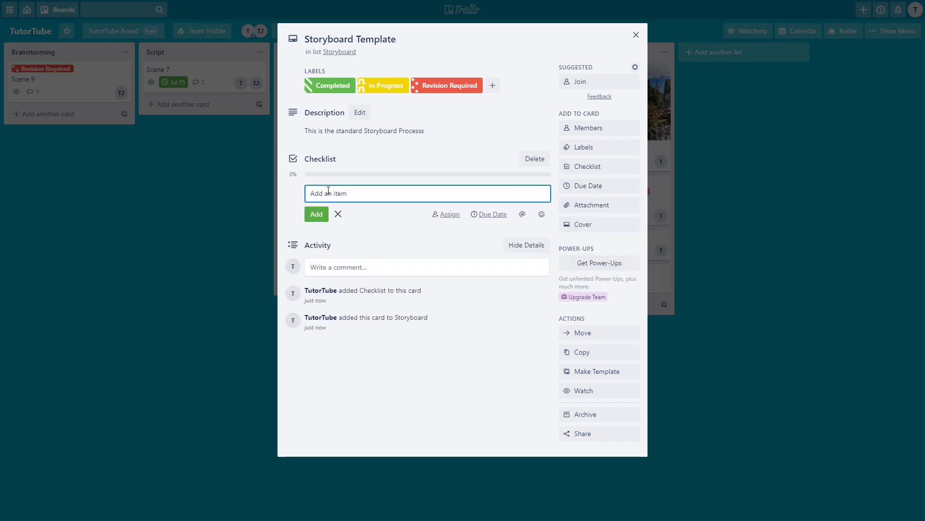
{"action": "type", "text": "Drawing"}
{"action": "key", "text": "Return"}
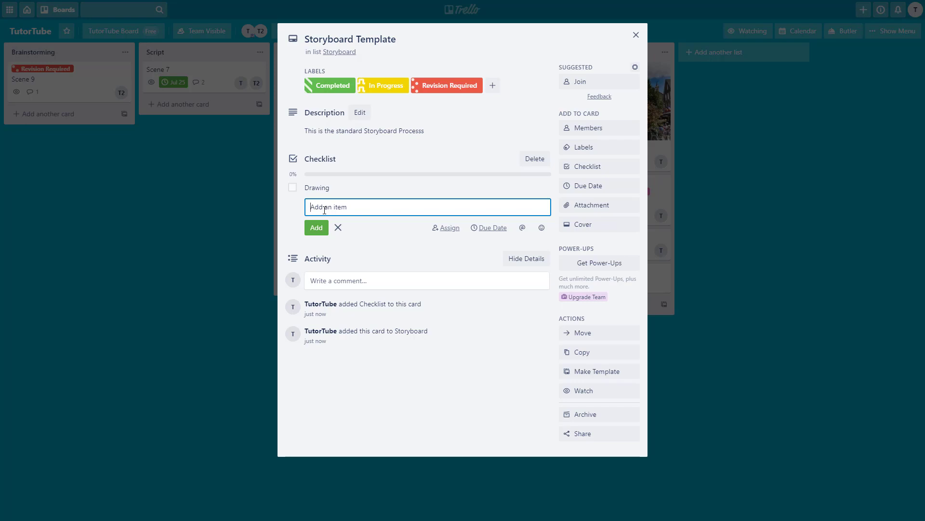
{"action": "type", "text": "Description"}
{"action": "key", "text": "Escape"}
{"action": "left_click", "coordinate": [327, 215]}
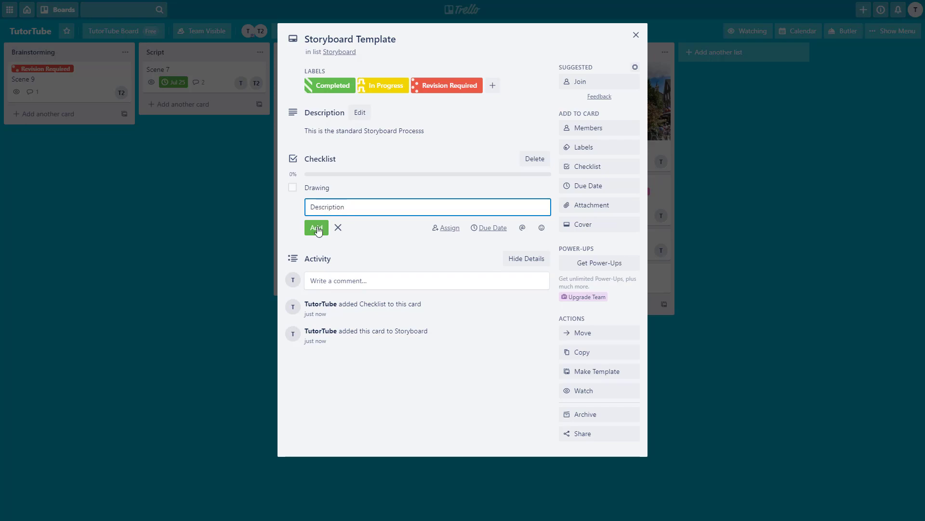
{"action": "left_click", "coordinate": [317, 228]}
{"action": "type", "text": "Te"}
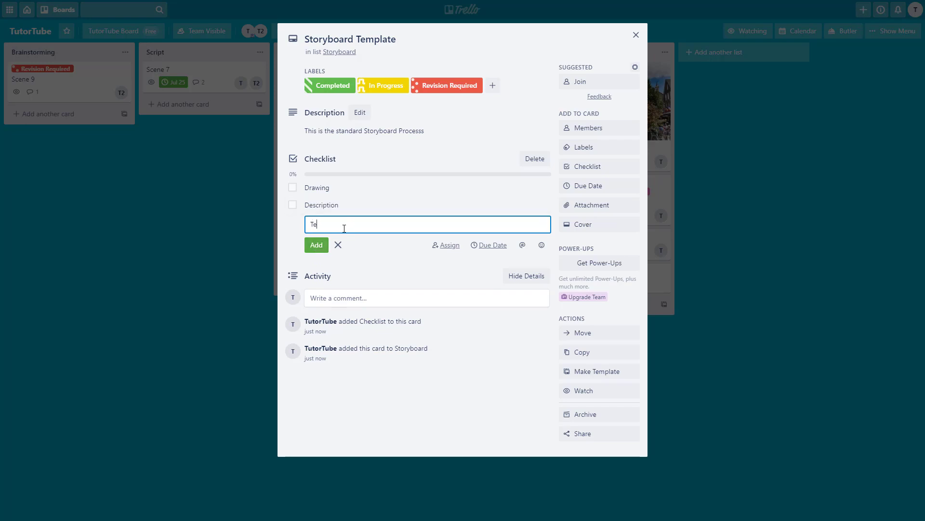
{"action": "type", "text": "chnical Details"}
{"action": "left_click", "coordinate": [323, 245]}
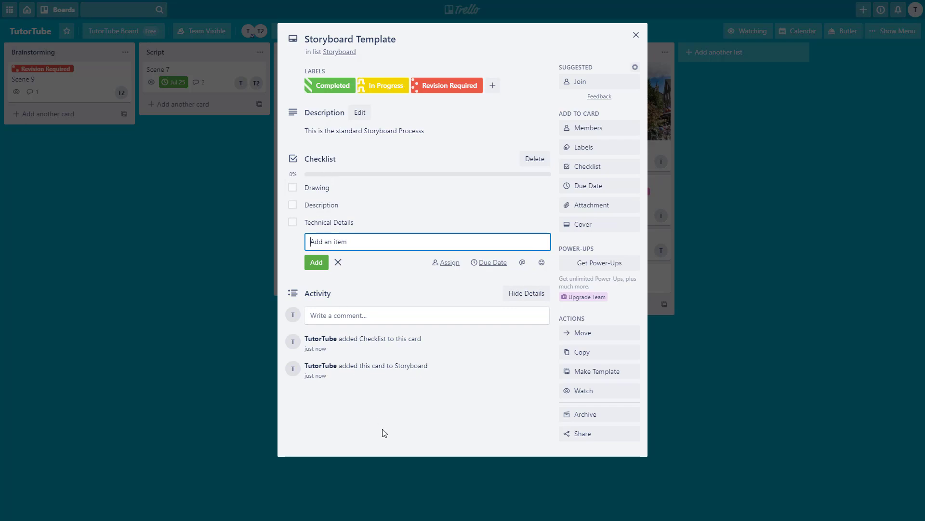
{"action": "left_click", "coordinate": [386, 405]}
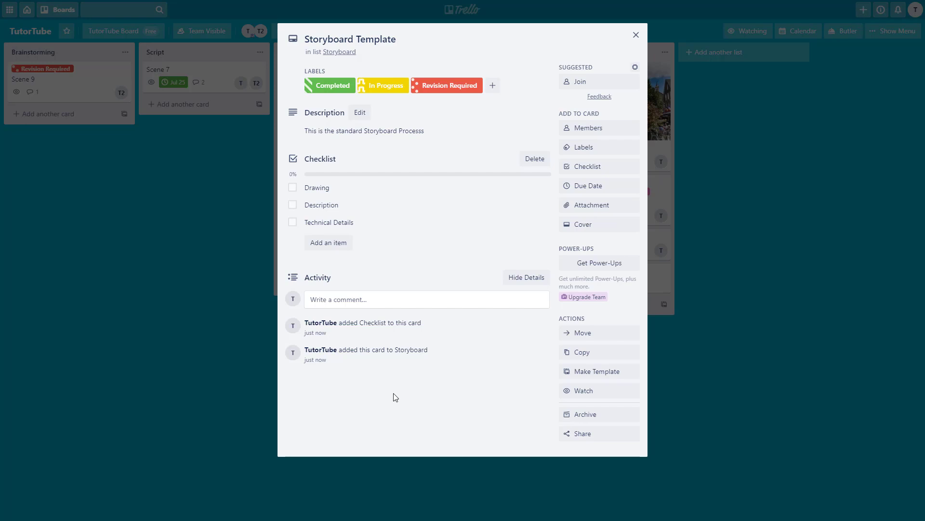
Convert the Storyboard Template card into a template and return to the board
{"action": "left_click", "coordinate": [595, 376]}
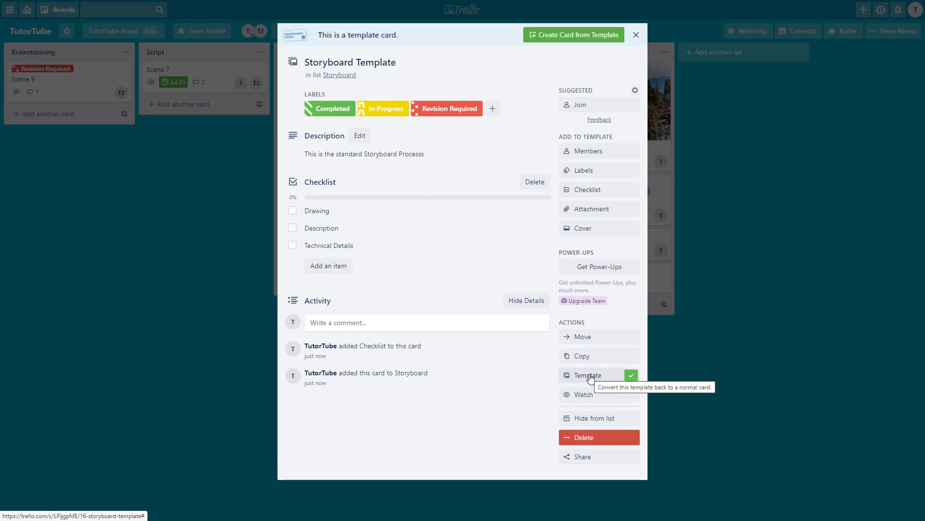
{"action": "left_click", "coordinate": [636, 35]}
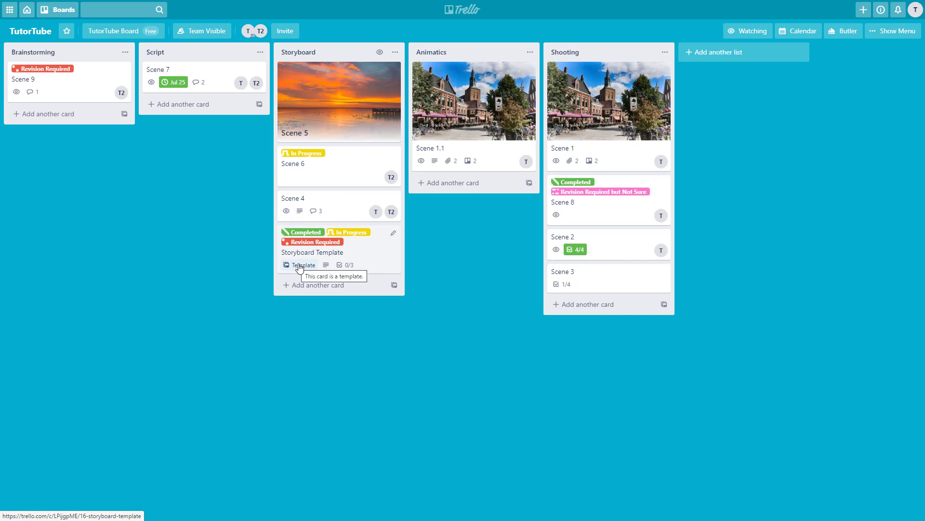
Create a card from the Storyboard Template in the Brainstorming list, keeping its checklist and labels, and return to the board
{"action": "left_click", "coordinate": [373, 250]}
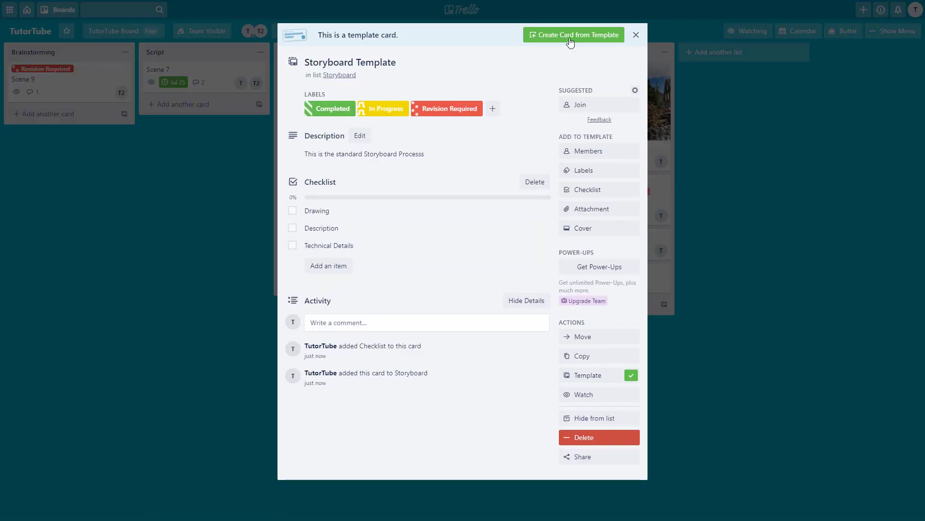
{"action": "left_click", "coordinate": [570, 41]}
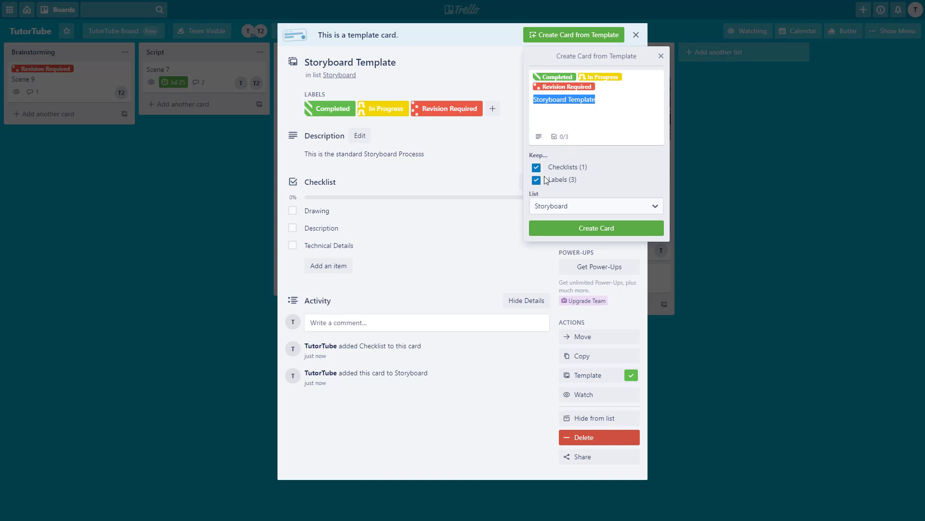
{"action": "left_click", "coordinate": [566, 208]}
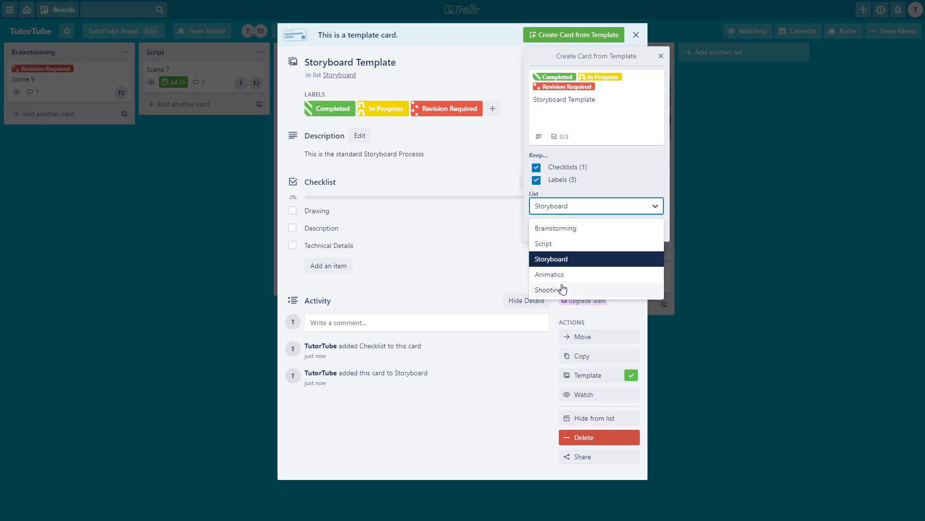
{"action": "left_click", "coordinate": [557, 231]}
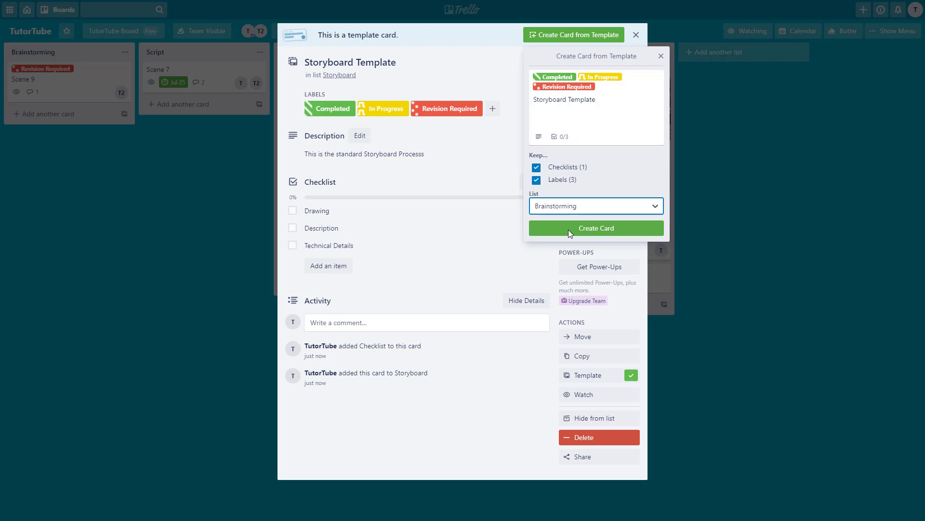
{"action": "left_click", "coordinate": [571, 231]}
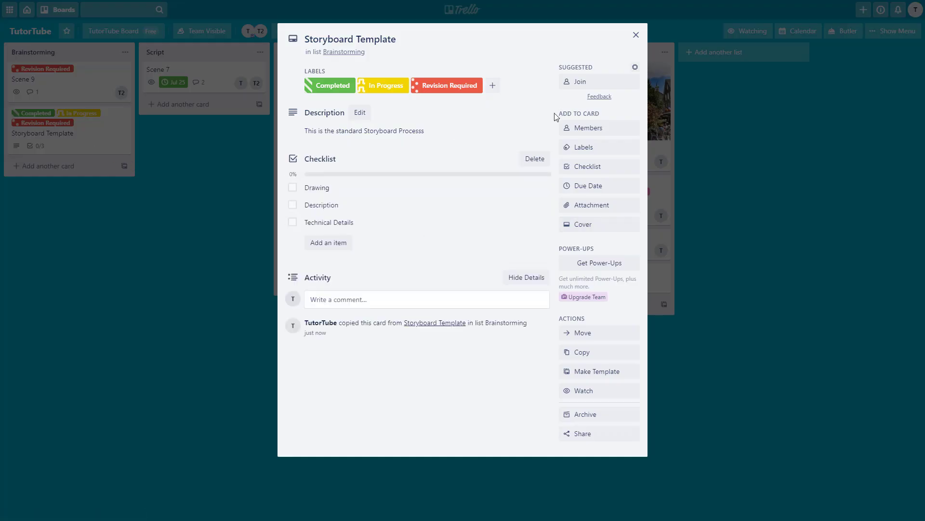
{"action": "left_click", "coordinate": [636, 35]}
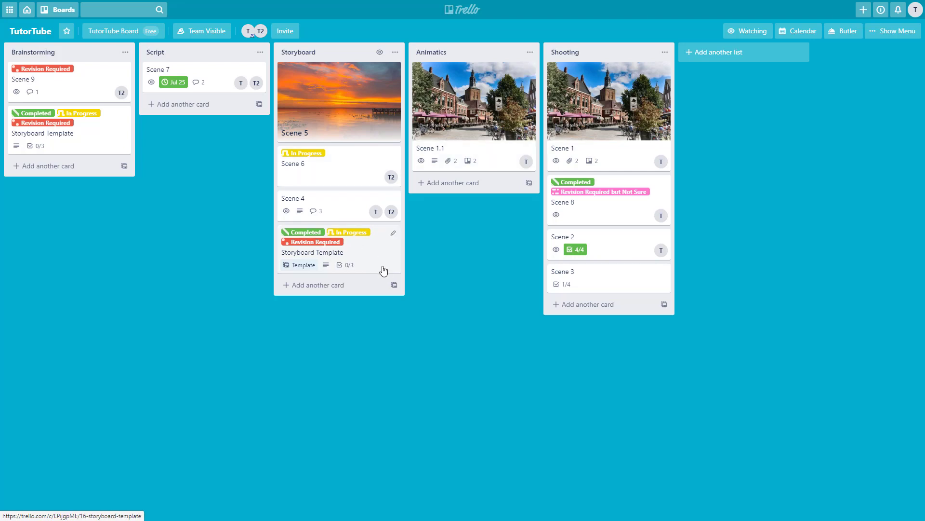
Hide the Storyboard Template from the Storyboard list and create a card from it in the Shooting list, keeping its checklist and labels
{"action": "left_click", "coordinate": [392, 237]}
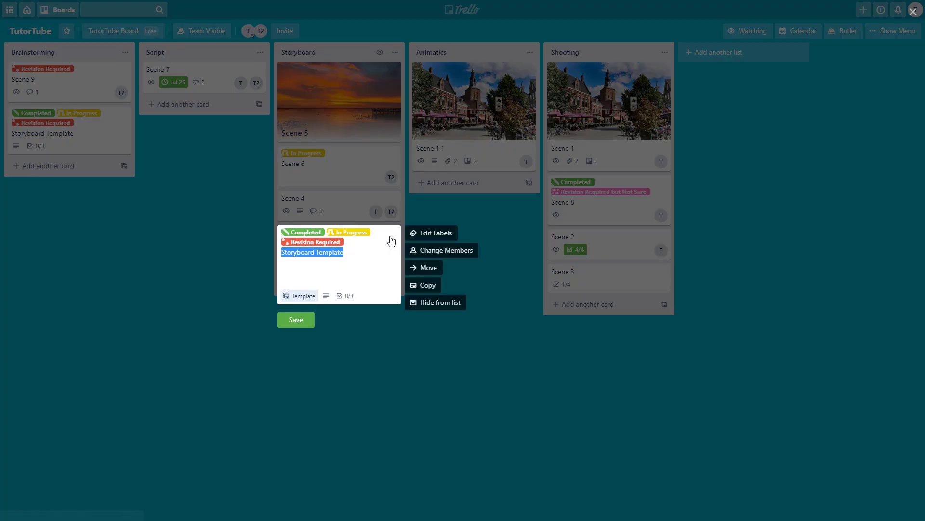
{"action": "left_click", "coordinate": [449, 302]}
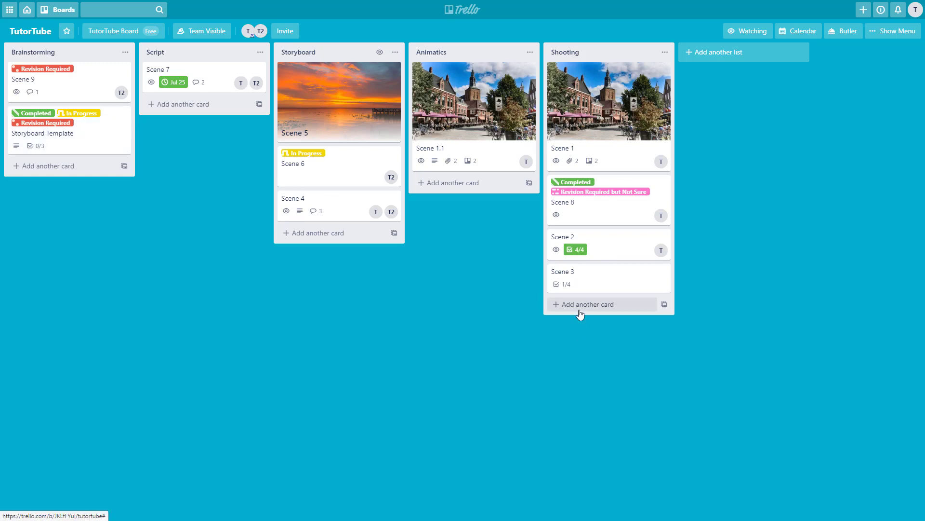
{"action": "left_click", "coordinate": [664, 307]}
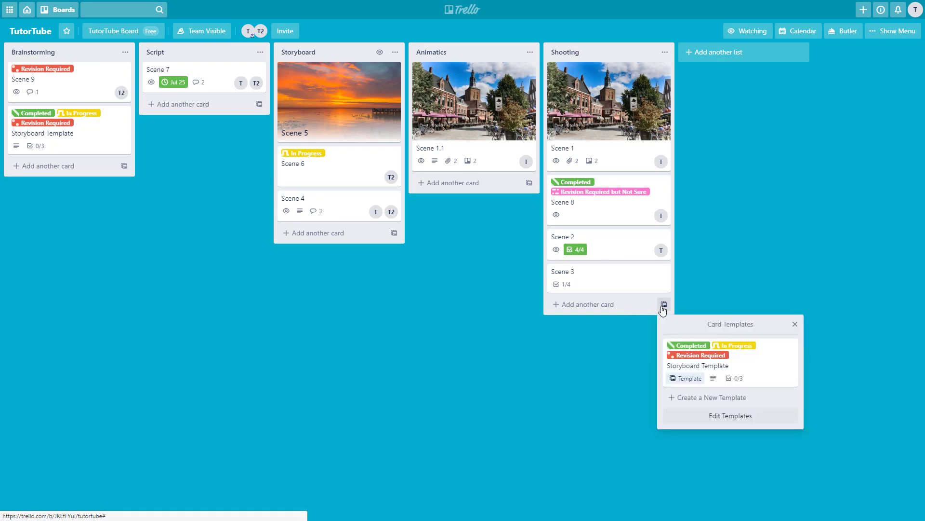
{"action": "left_click", "coordinate": [756, 366]}
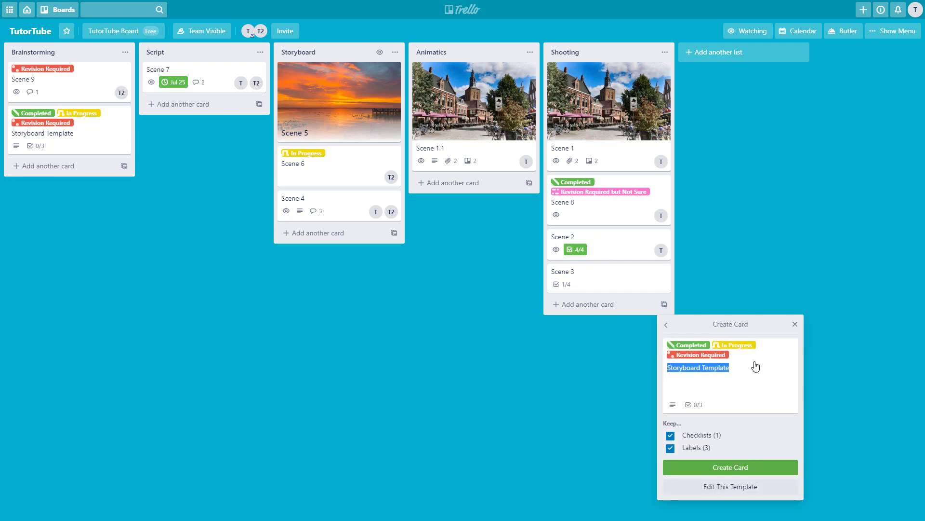
{"action": "left_click", "coordinate": [710, 470]}
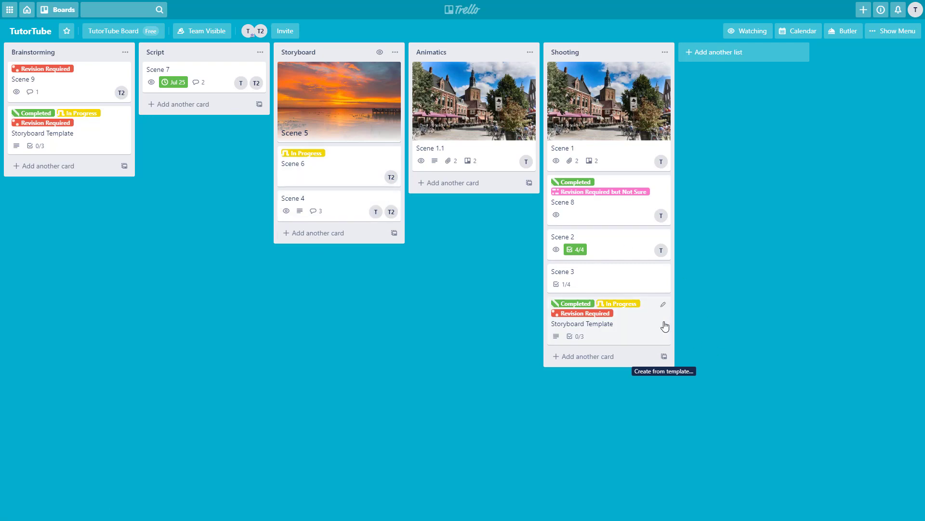
Edit the Storyboard Template through the Shooting list's card templates, adding the item "Format" to its checklist
{"action": "left_click", "coordinate": [664, 357]}
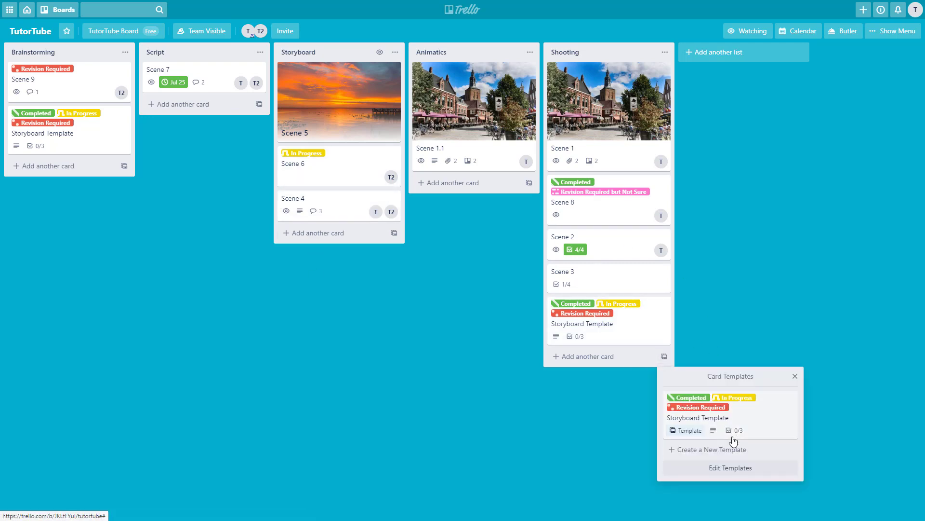
{"action": "left_click", "coordinate": [730, 469]}
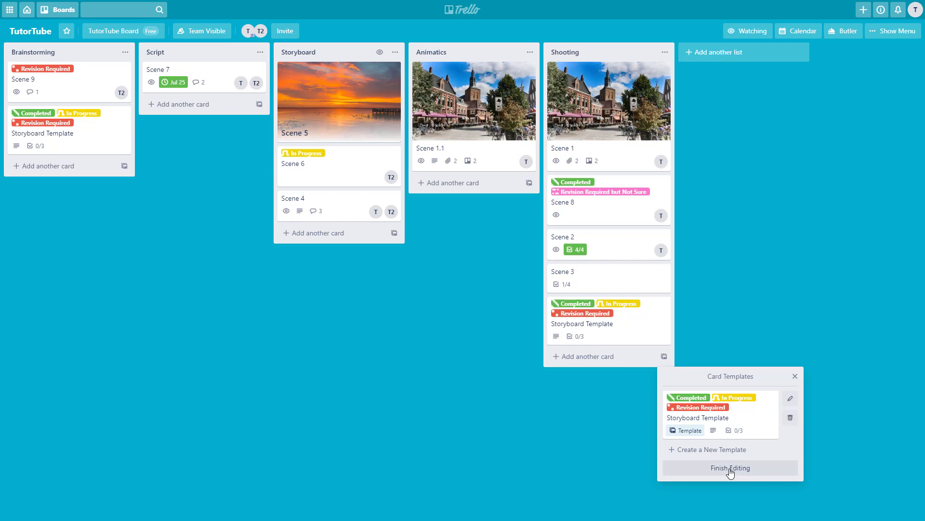
{"action": "left_click", "coordinate": [791, 399]}
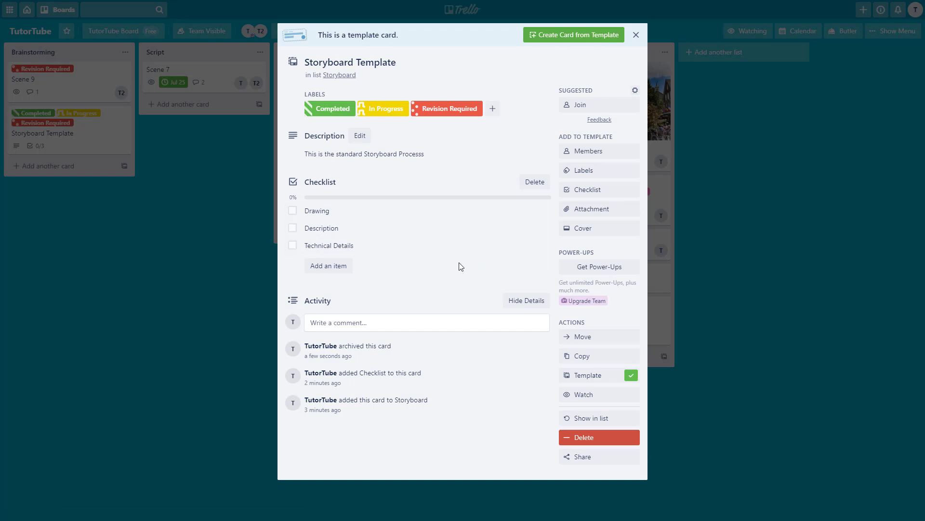
{"action": "left_click", "coordinate": [343, 266]}
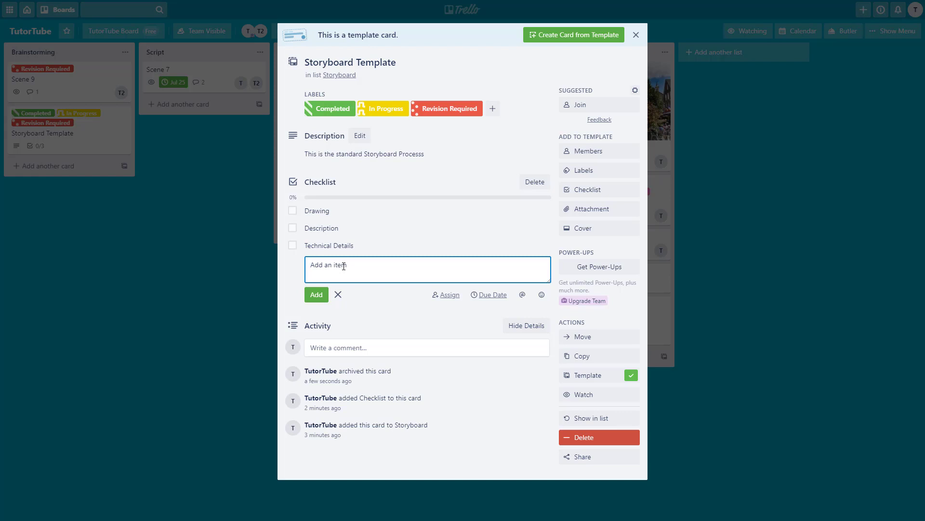
{"action": "type", "text": "Format"}
{"action": "left_click", "coordinate": [316, 294]}
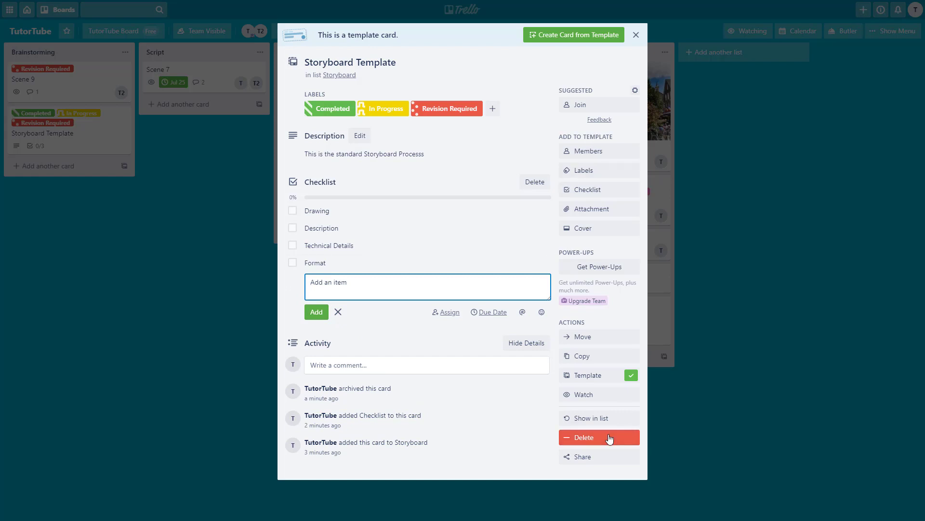
{"action": "left_click", "coordinate": [637, 35]}
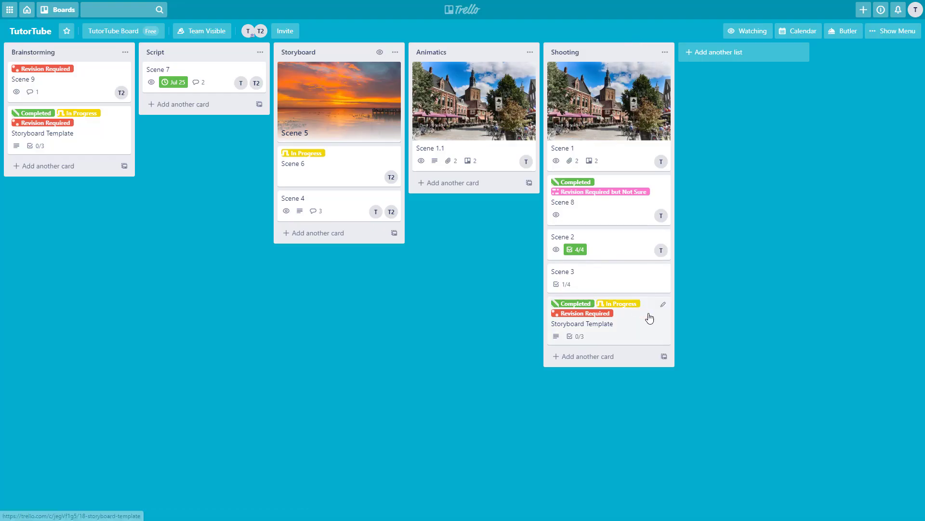
Create another Shooting card from the edited Storyboard Template, keeping checklist and labels, and inspect the new card's checklist
{"action": "left_click", "coordinate": [664, 357]}
{"action": "left_click", "coordinate": [739, 411]}
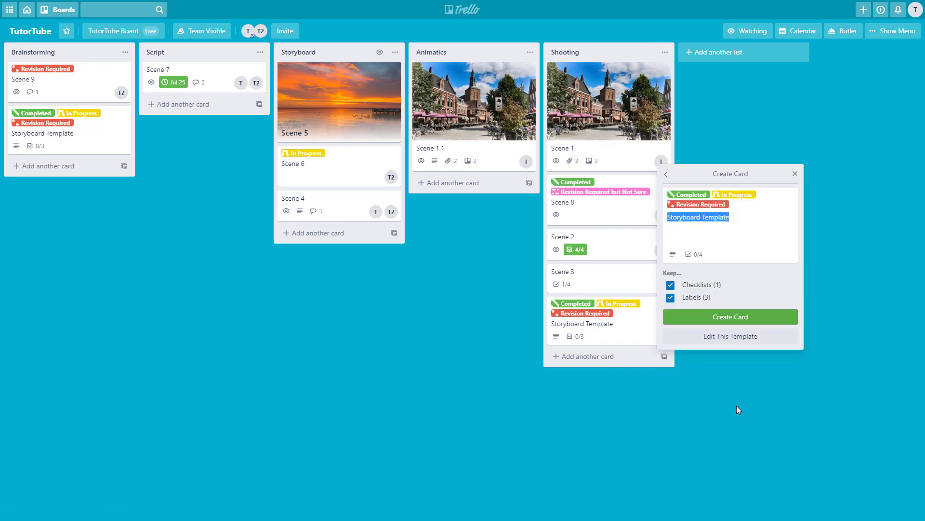
{"action": "left_click", "coordinate": [721, 318]}
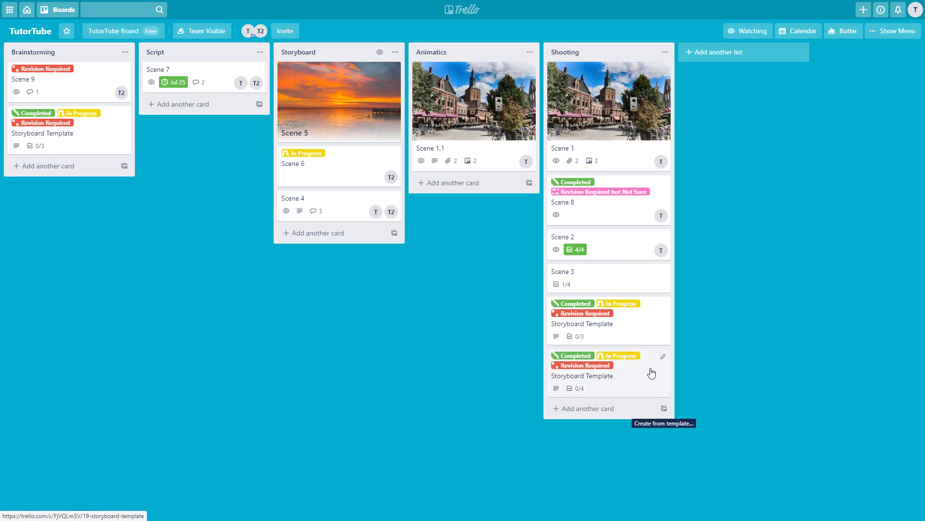
{"action": "left_click", "coordinate": [651, 373]}
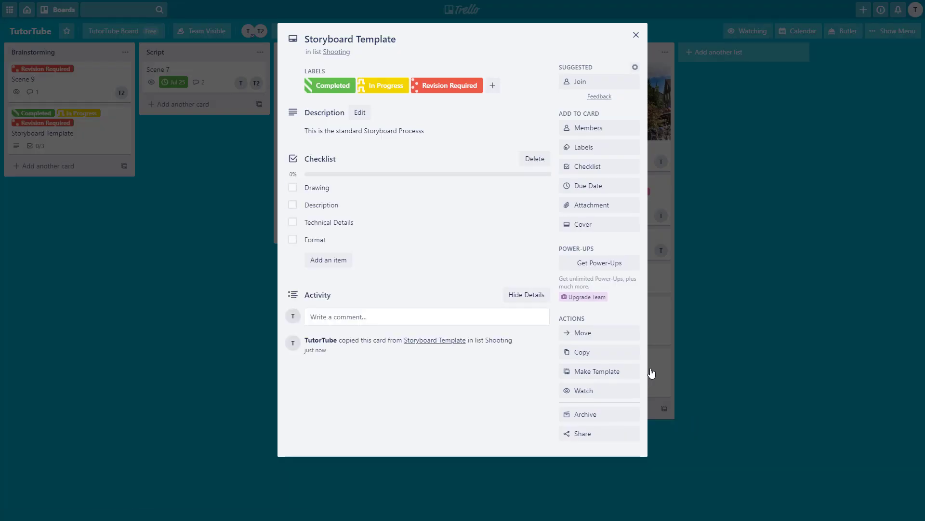
{"action": "left_click", "coordinate": [317, 188]}
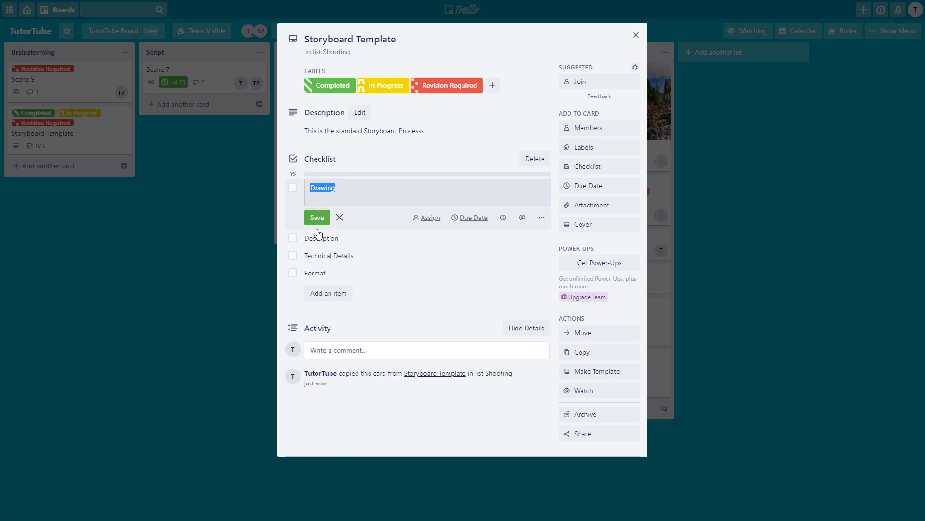
{"action": "left_click", "coordinate": [636, 34]}
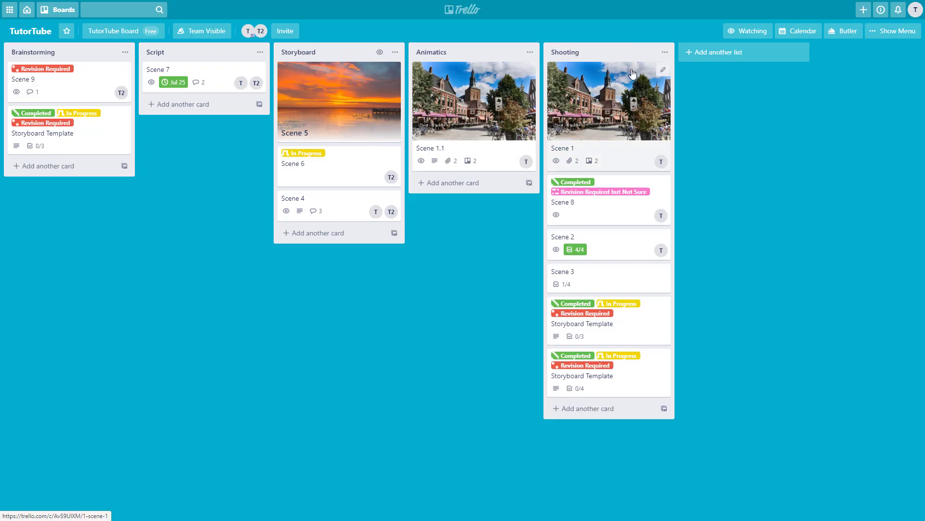